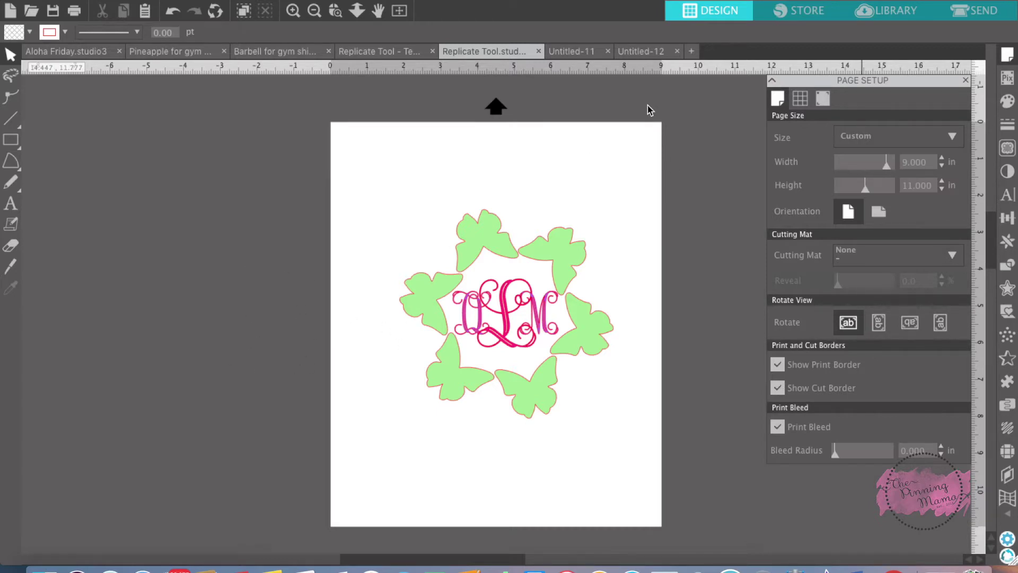
Switch to the Untitled-11 document with the green butterfly and close the Page Setup panel
click(591, 49)
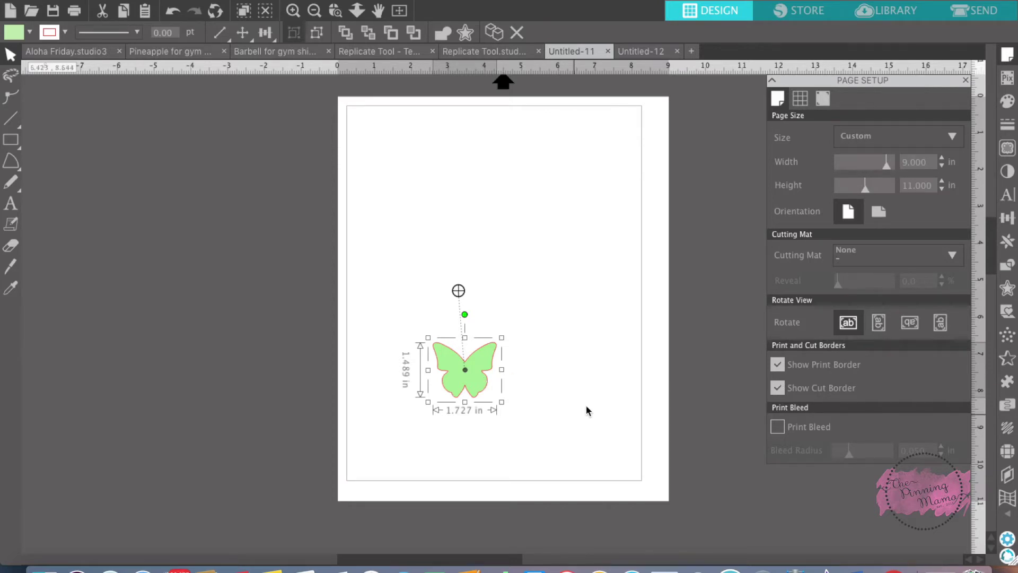
click(730, 397)
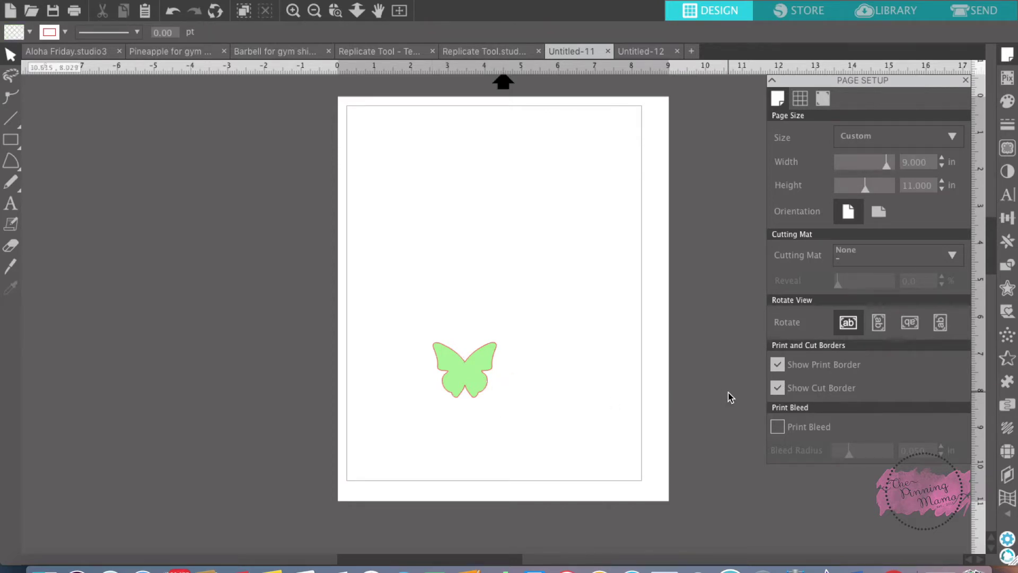
click(966, 81)
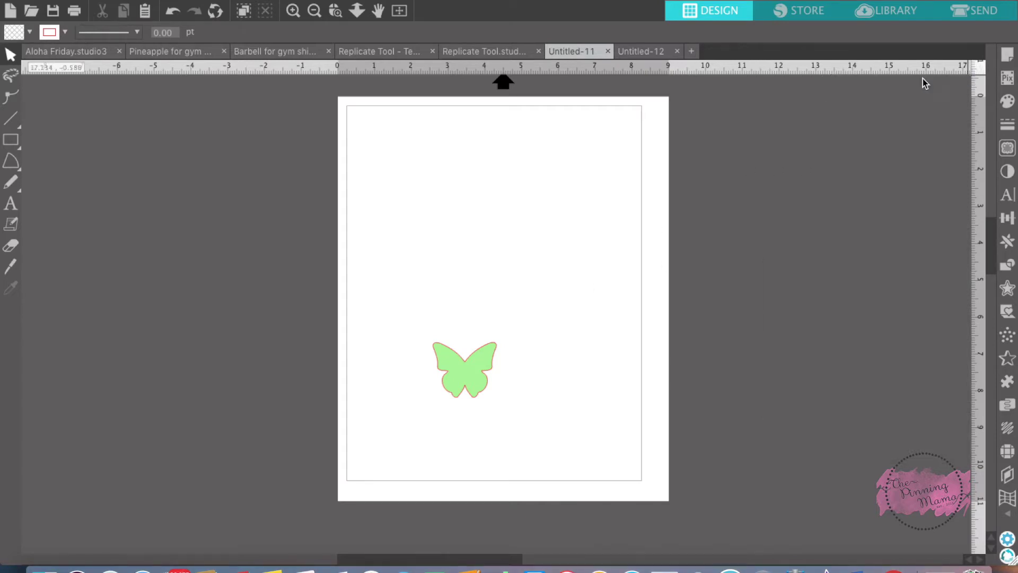
Tilt the butterfly slightly around its centre using its rotation handle
click(469, 360)
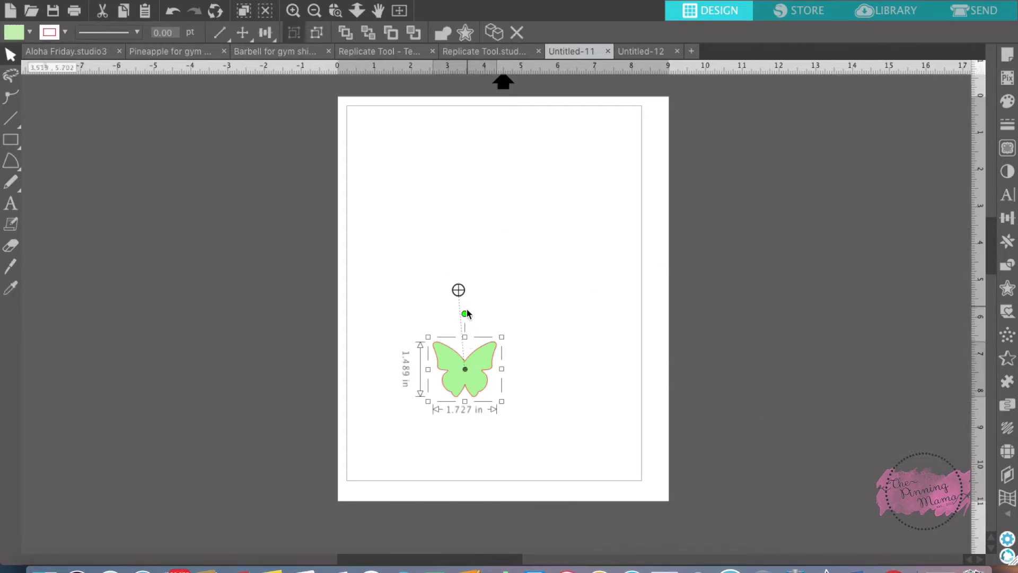
drag(464, 313, 459, 315)
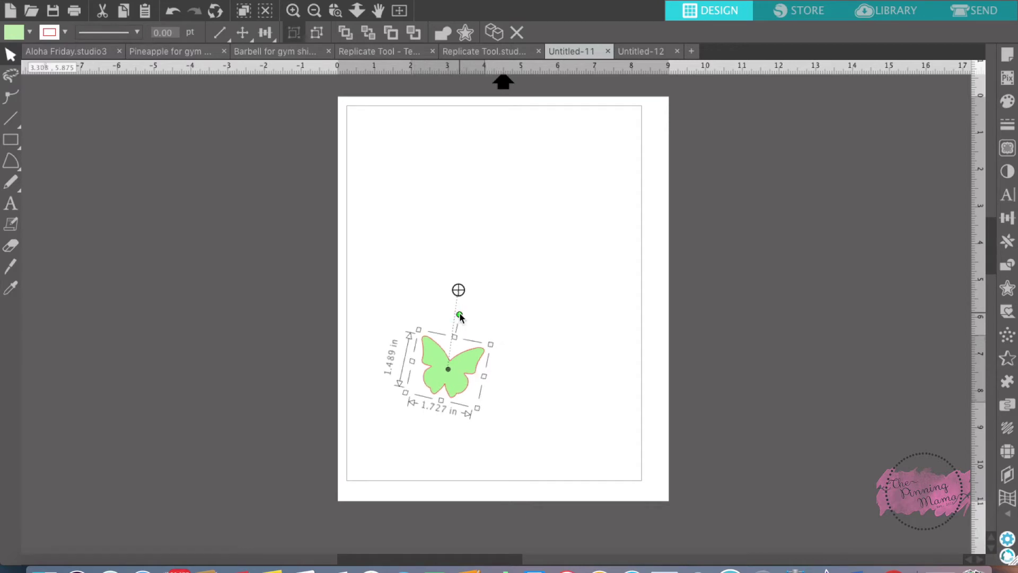
click(1008, 244)
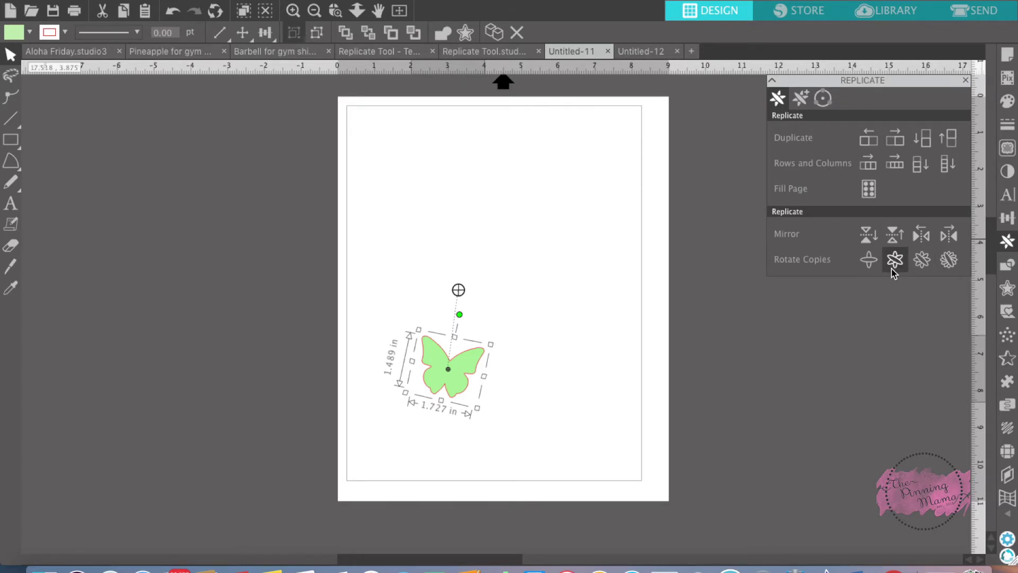
After undoing a trial, use Rotate Five Copies to ring six butterflies around a centre
click(922, 260)
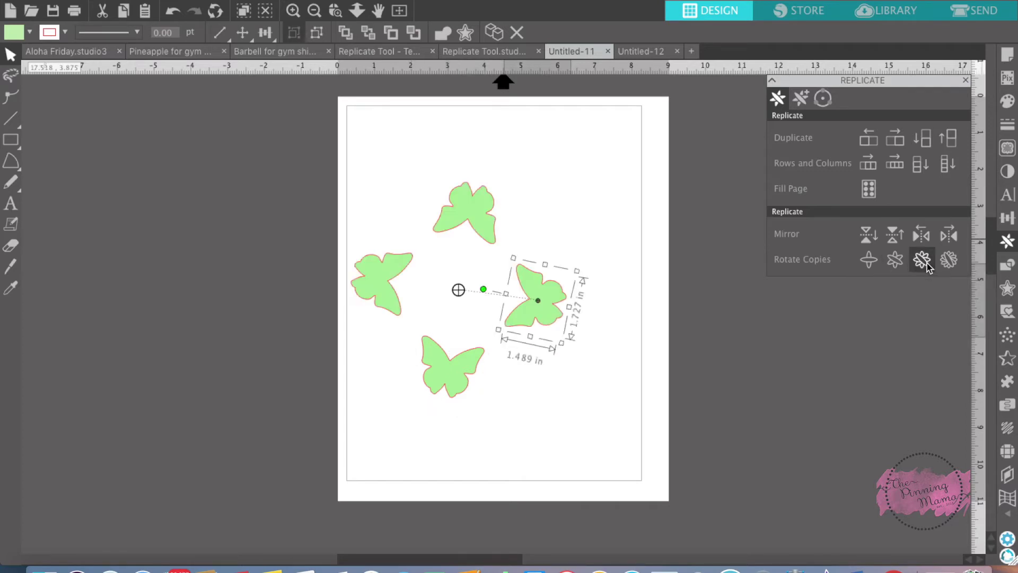
click(949, 259)
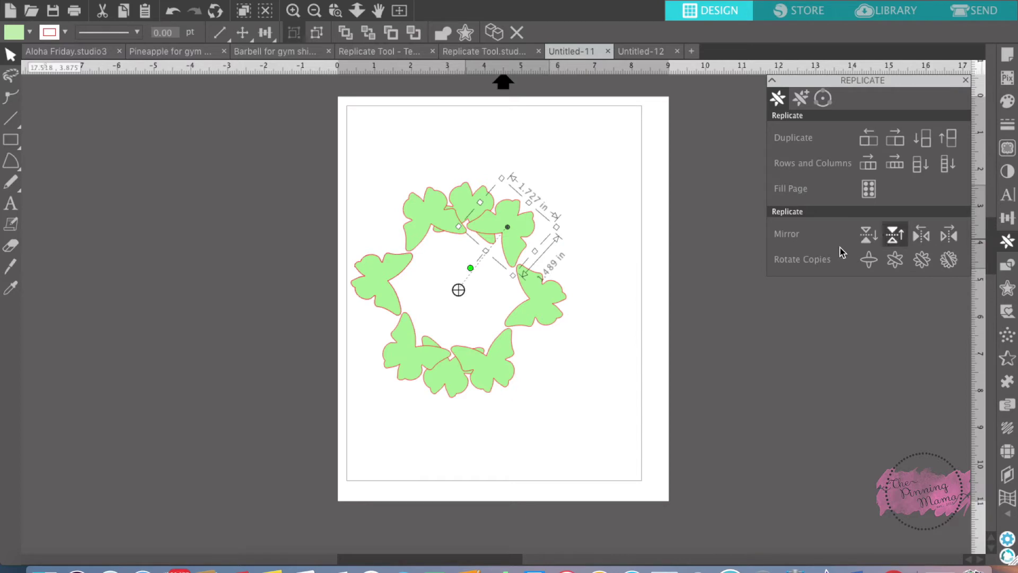
key(super+z)
key(super+z)
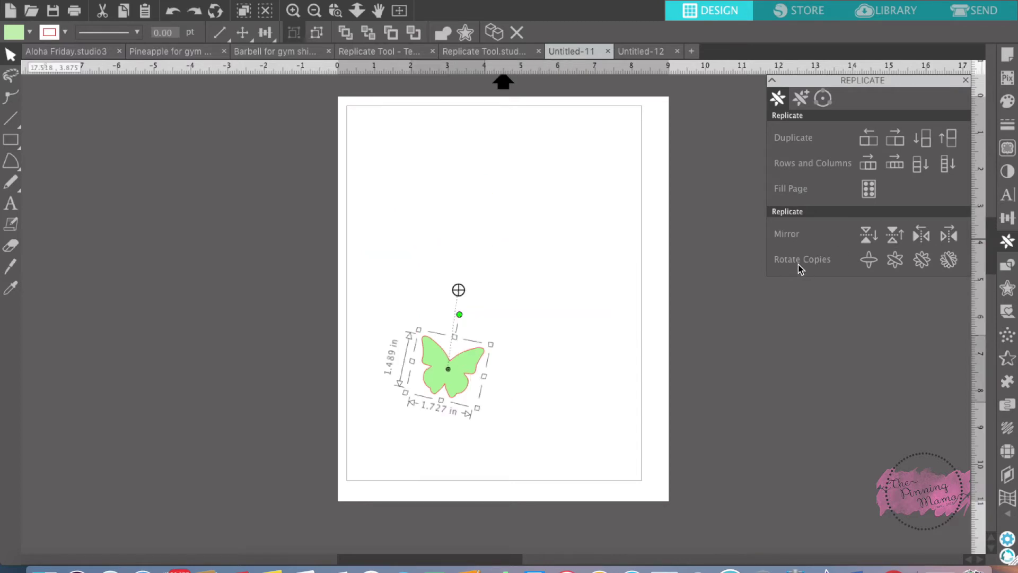
click(949, 260)
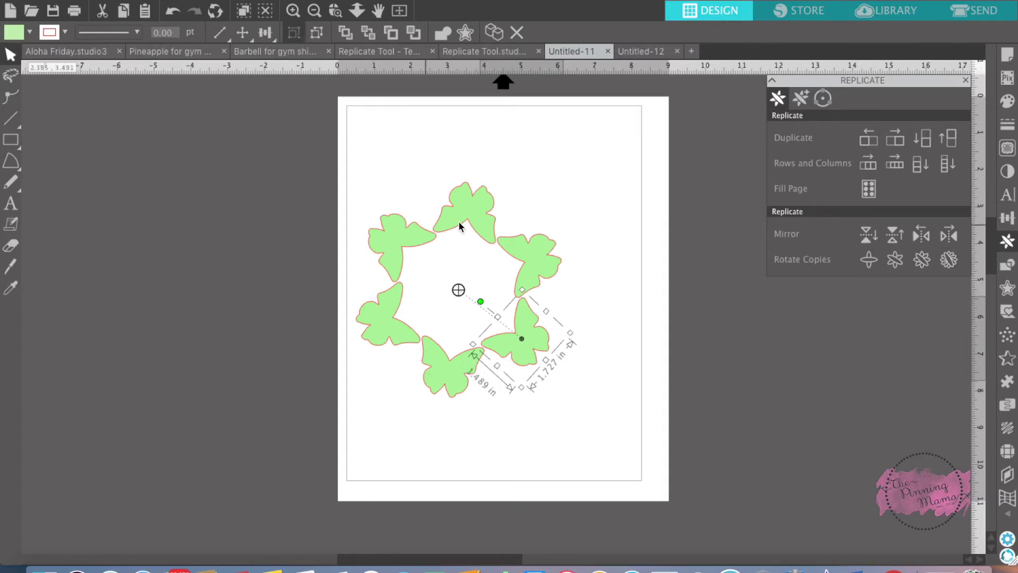
click(586, 402)
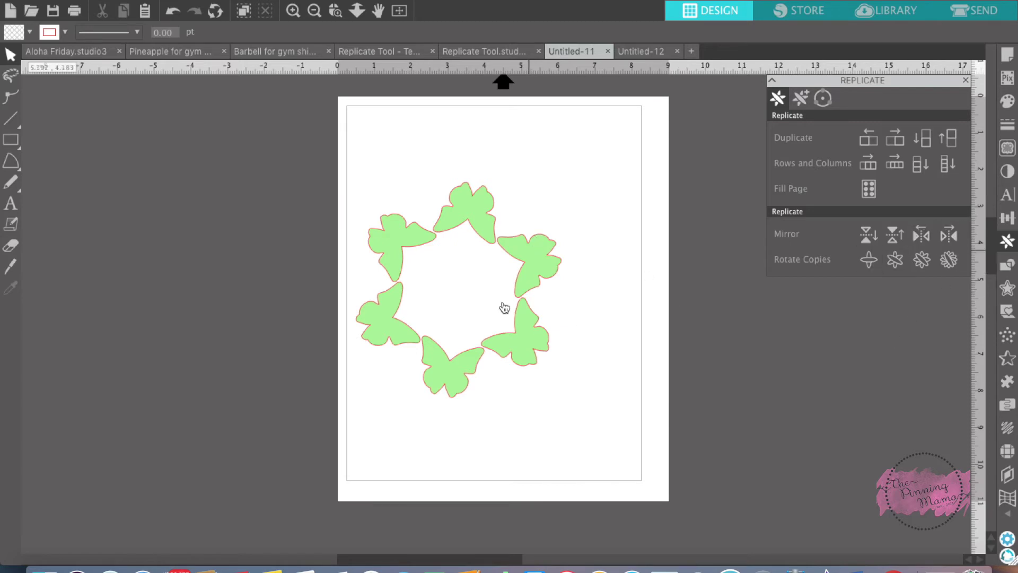
click(459, 360)
click(459, 358)
click(459, 358)
key(ctrl+z)
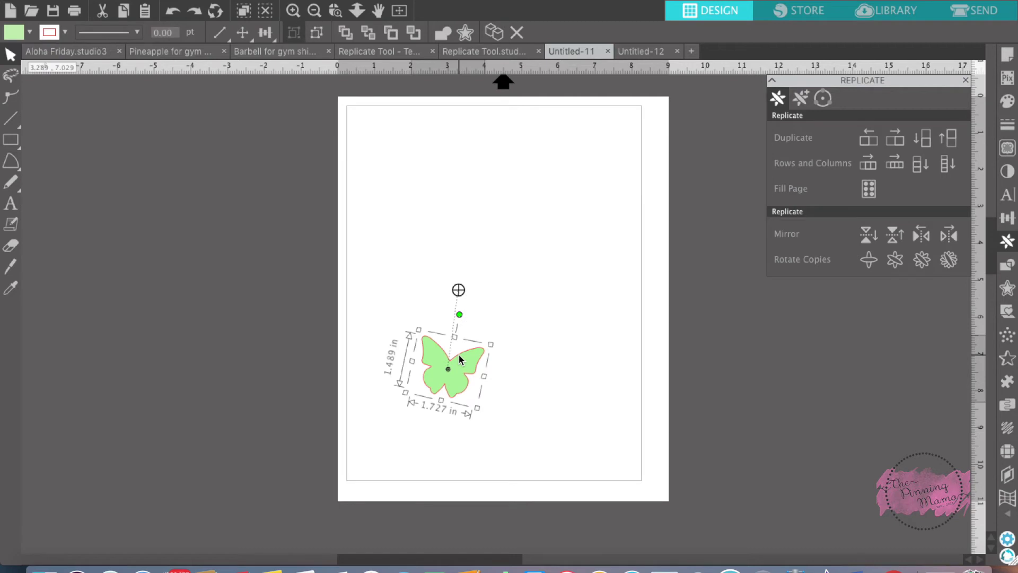
click(923, 259)
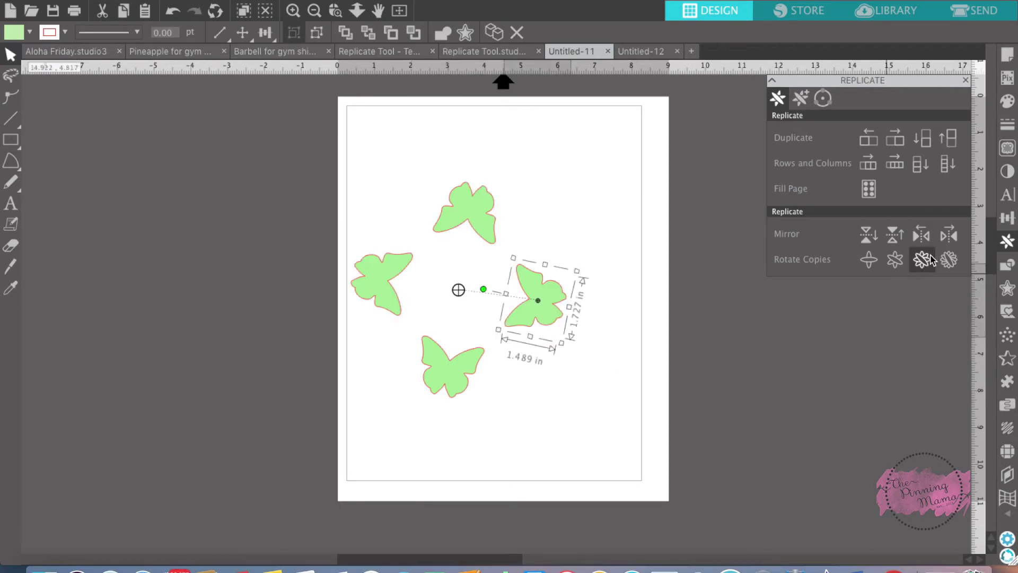
key(ctrl+z)
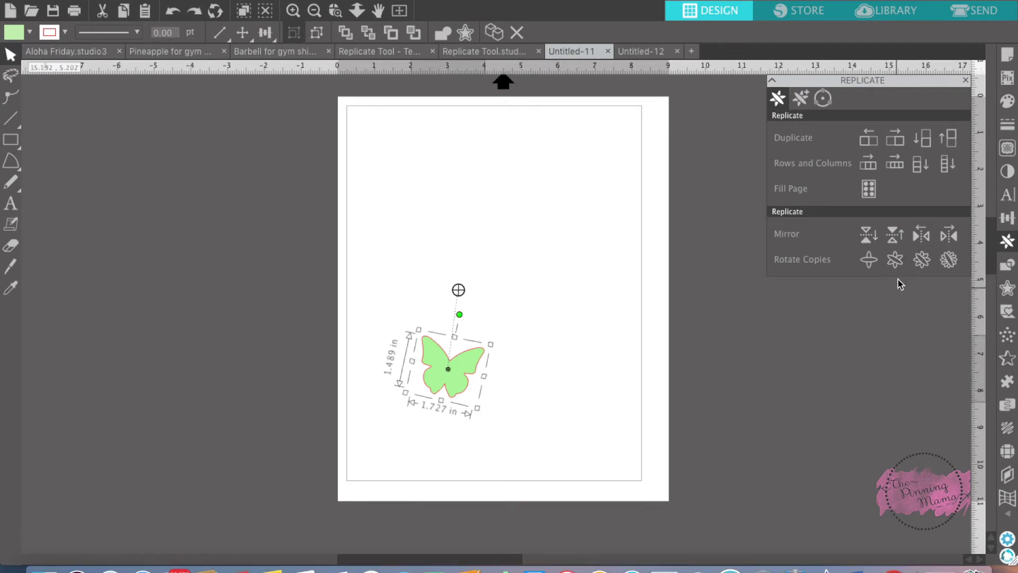
click(896, 261)
key(ctrl+z)
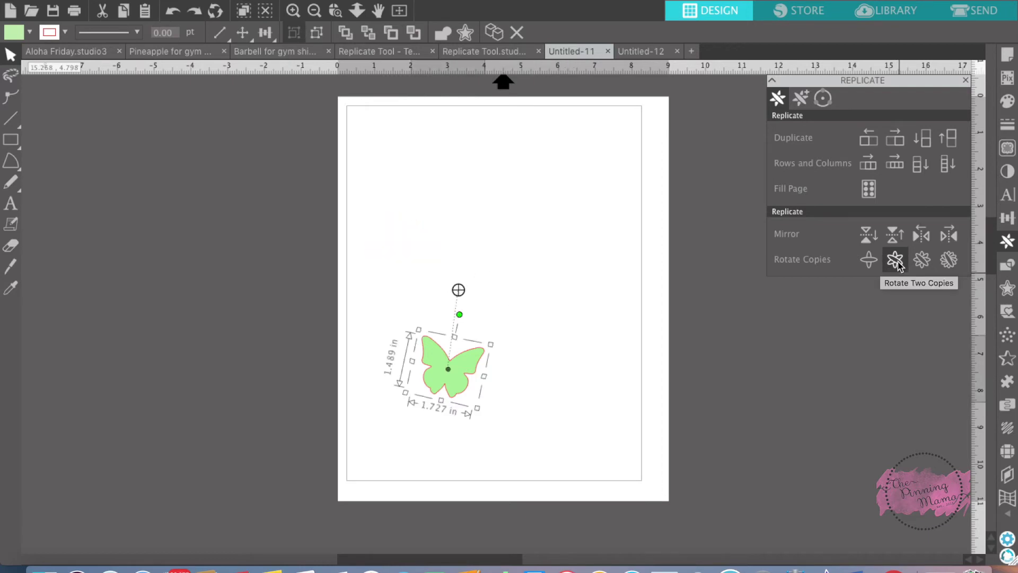
click(868, 260)
key(ctrl+z)
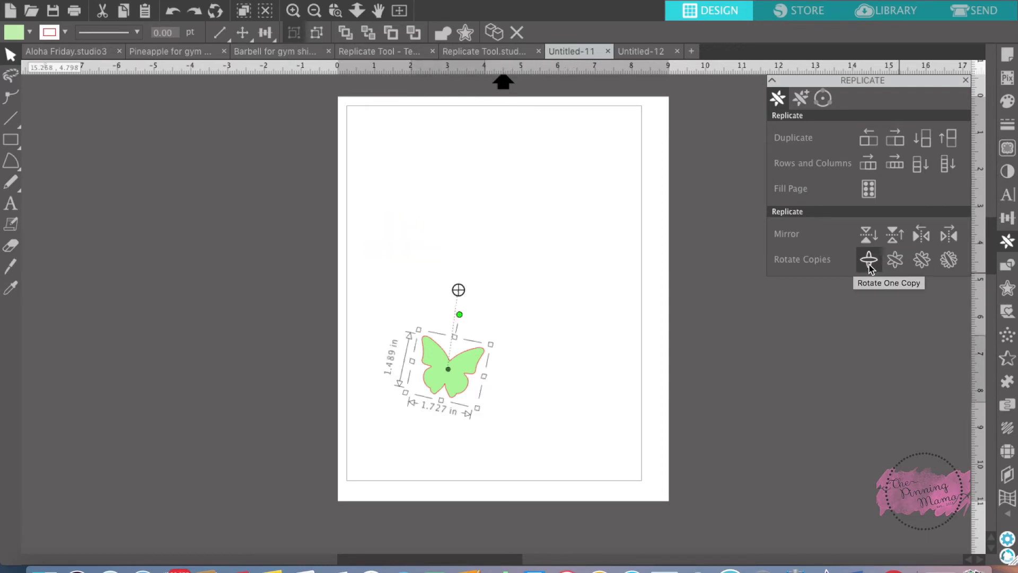
click(949, 259)
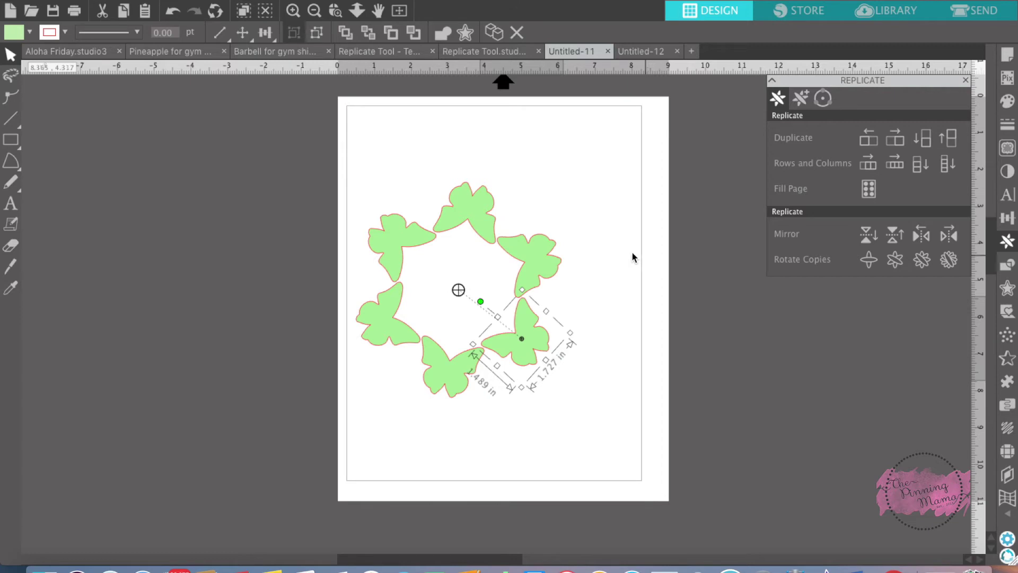
key(ctrl+z)
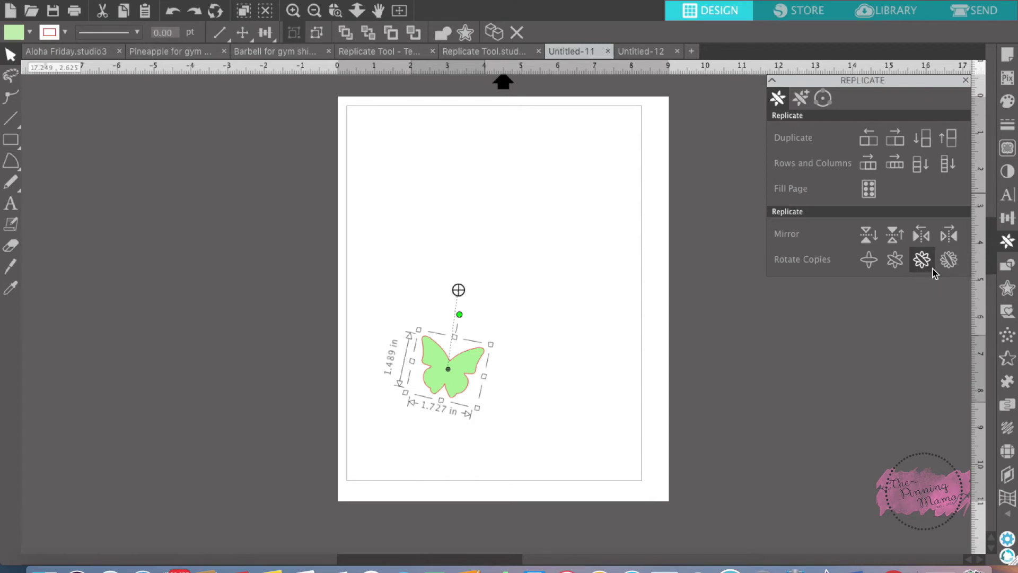
click(943, 267)
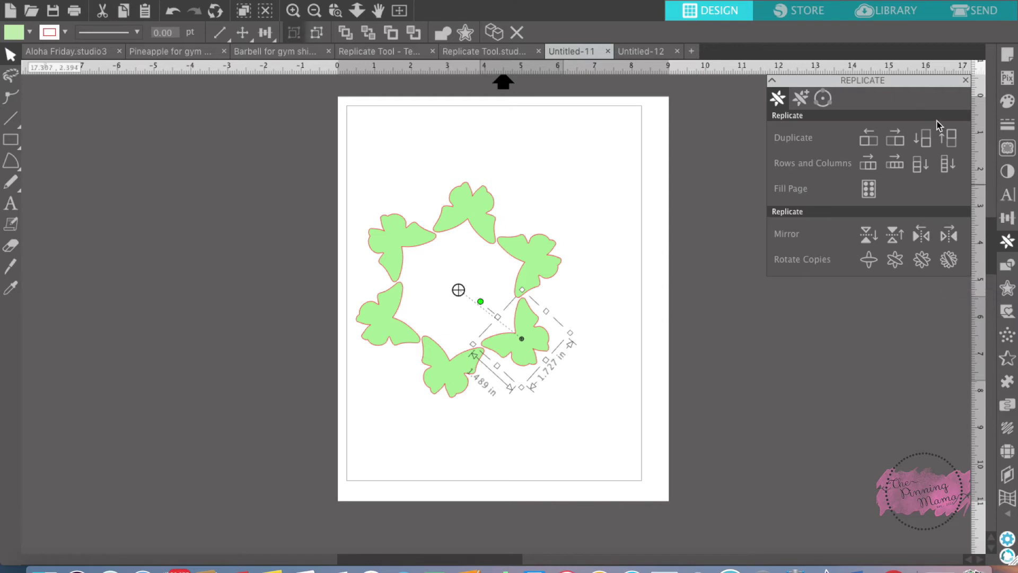
Switch to the Untitled-12 document holding the Best Teacher apple design
click(648, 51)
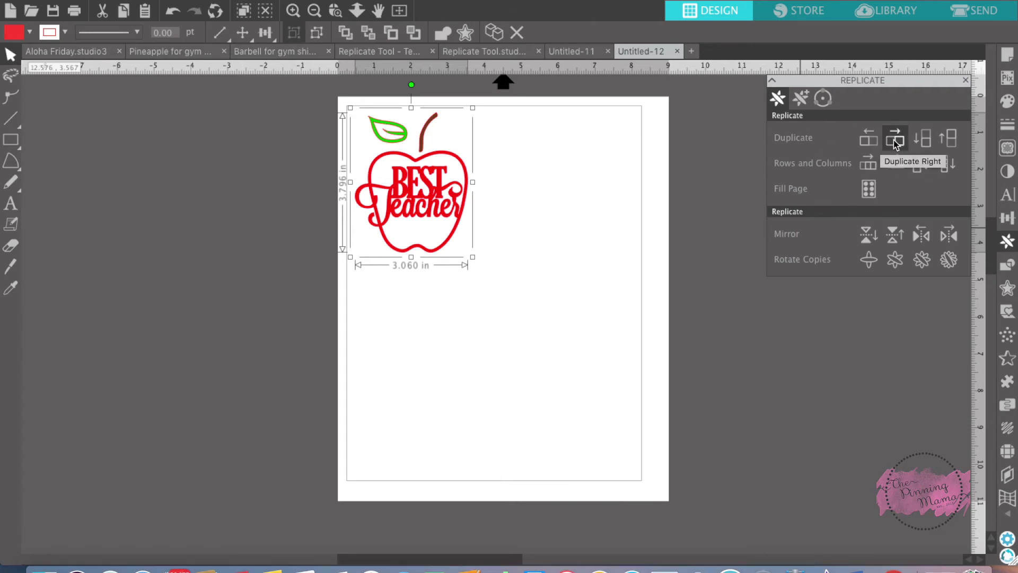
Duplicate the apple to its right, then add a copy below the original
click(894, 141)
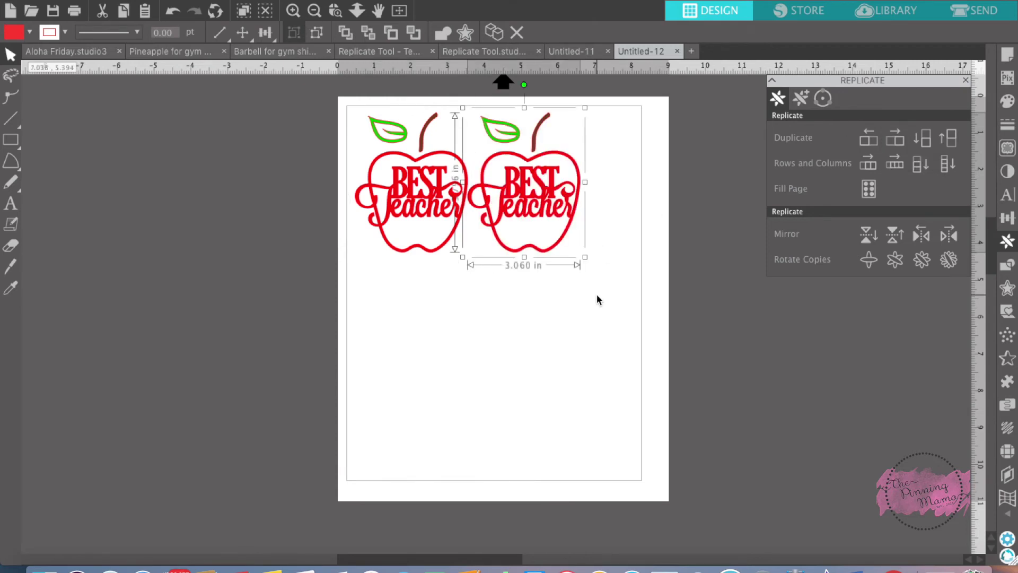
click(381, 245)
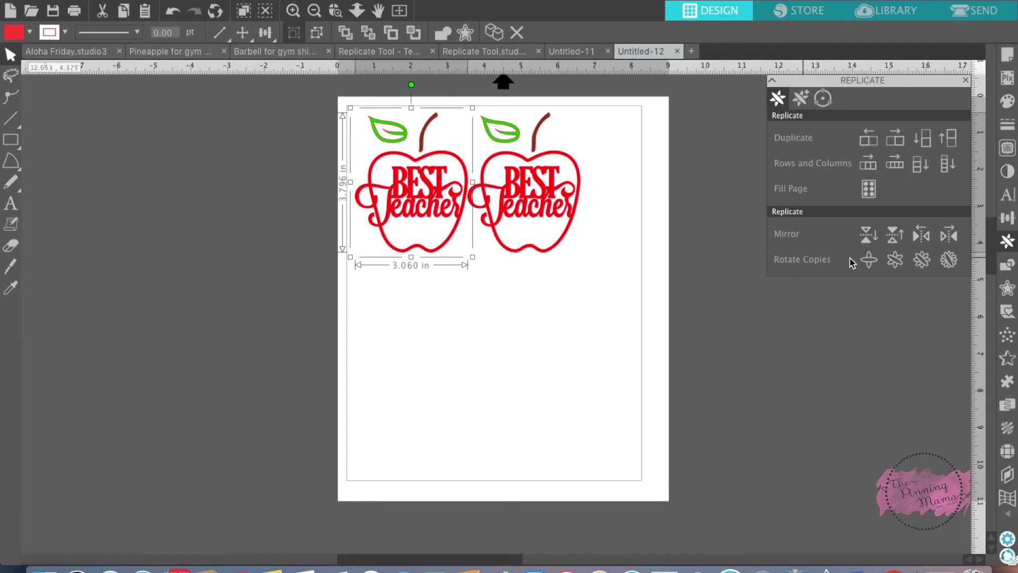
click(924, 144)
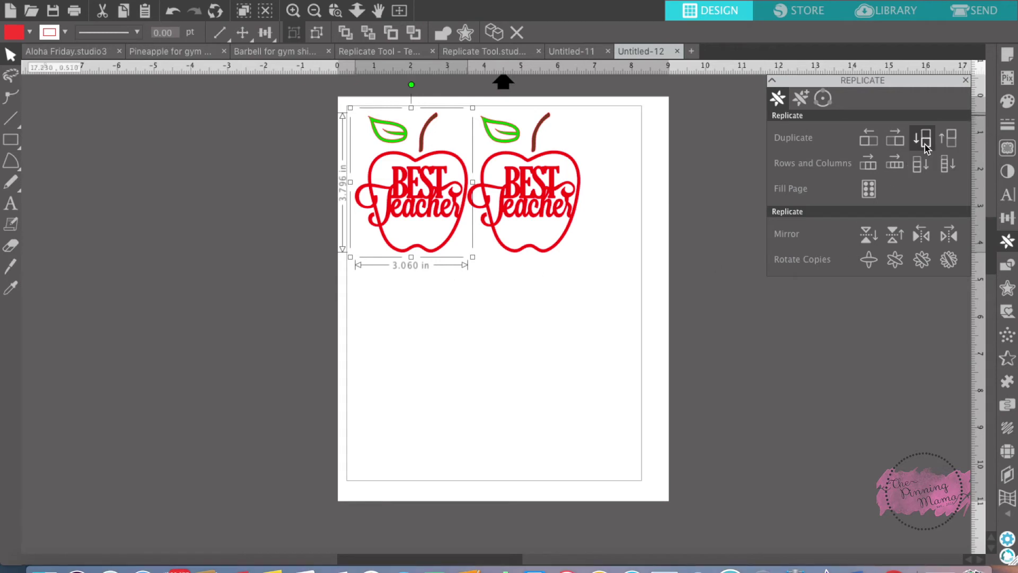
click(563, 248)
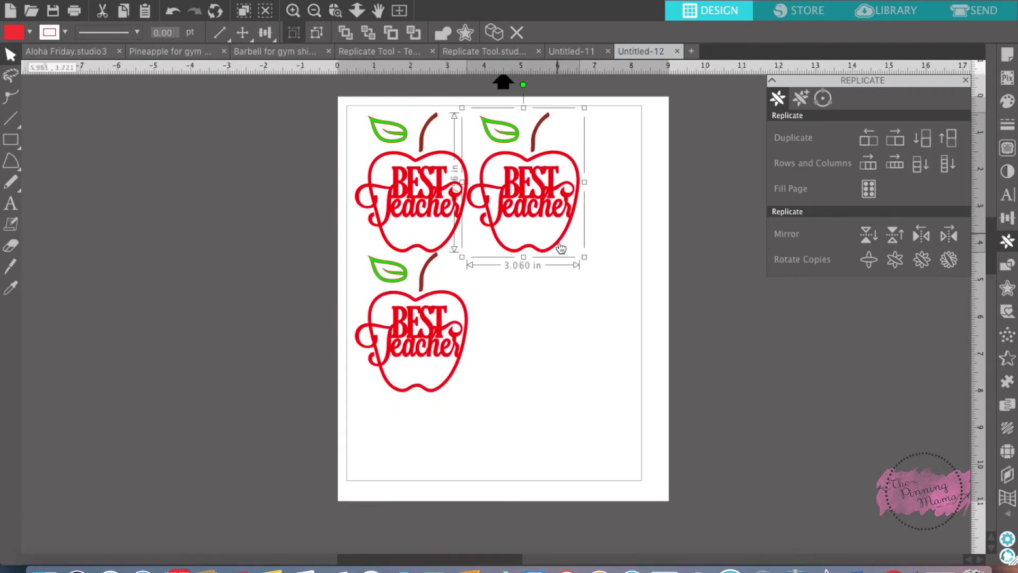
click(469, 345)
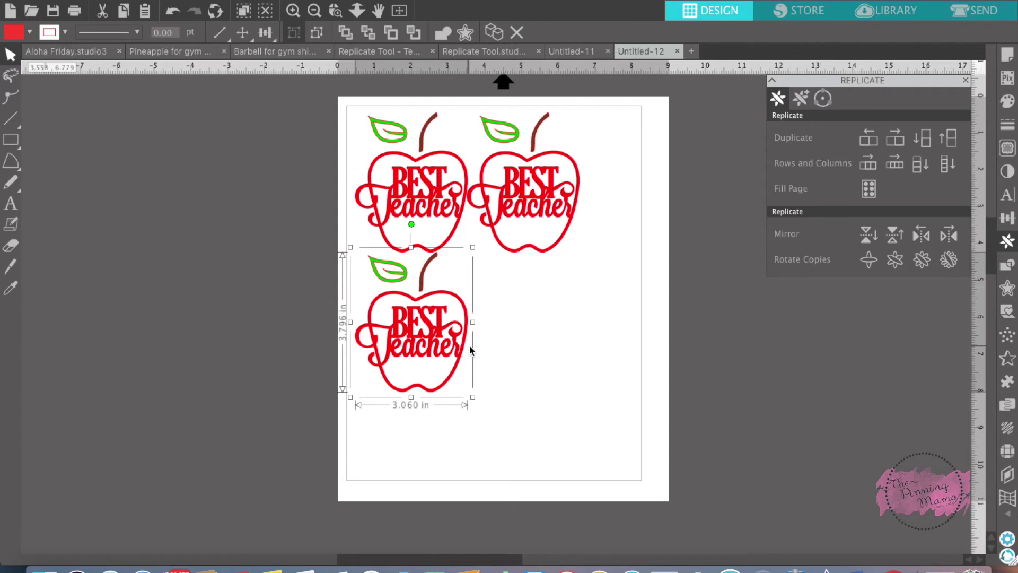
Copy the bottom apple rightward to complete the 2x2 grid, deleting the extra copy
click(901, 142)
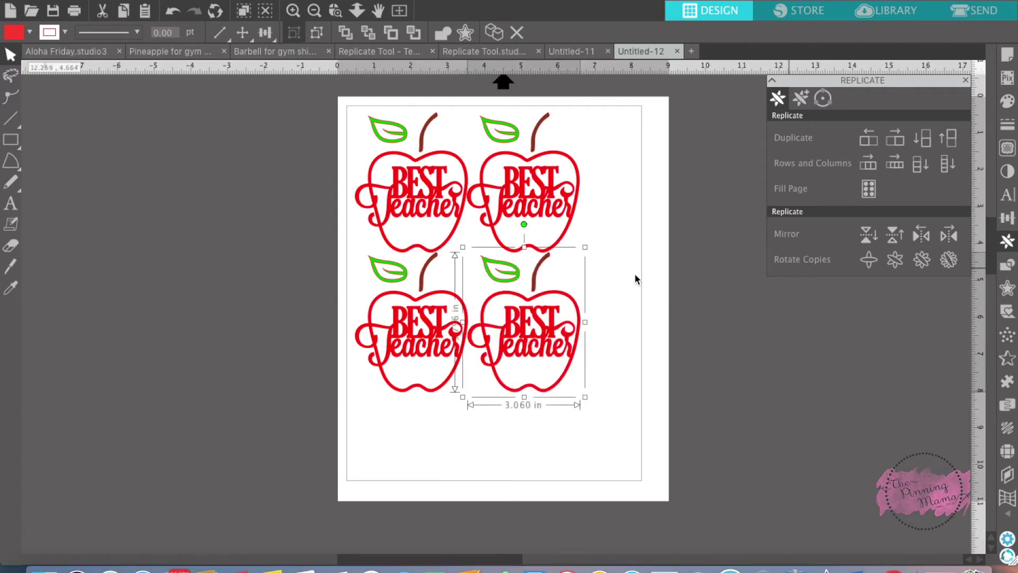
click(567, 216)
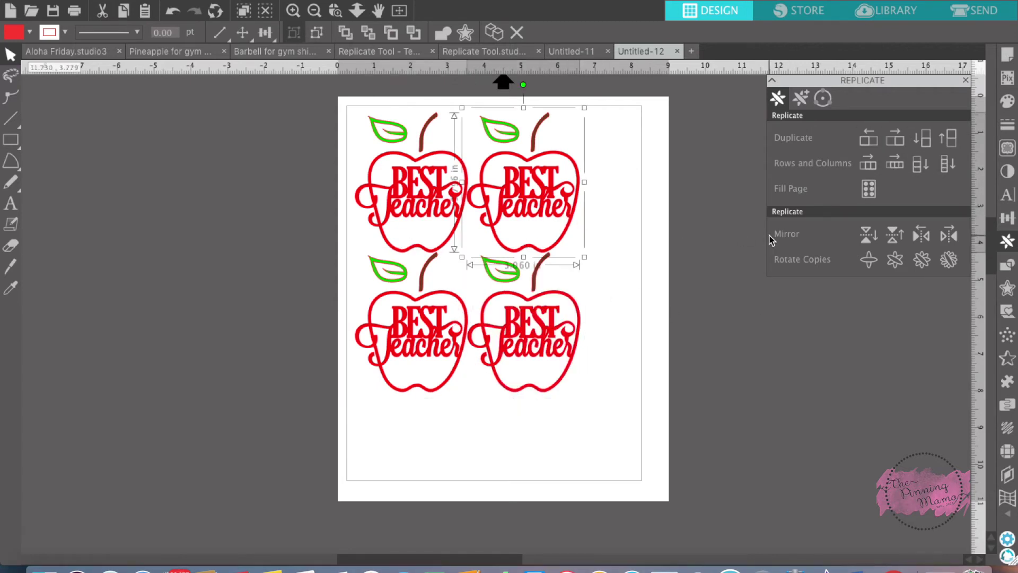
click(899, 139)
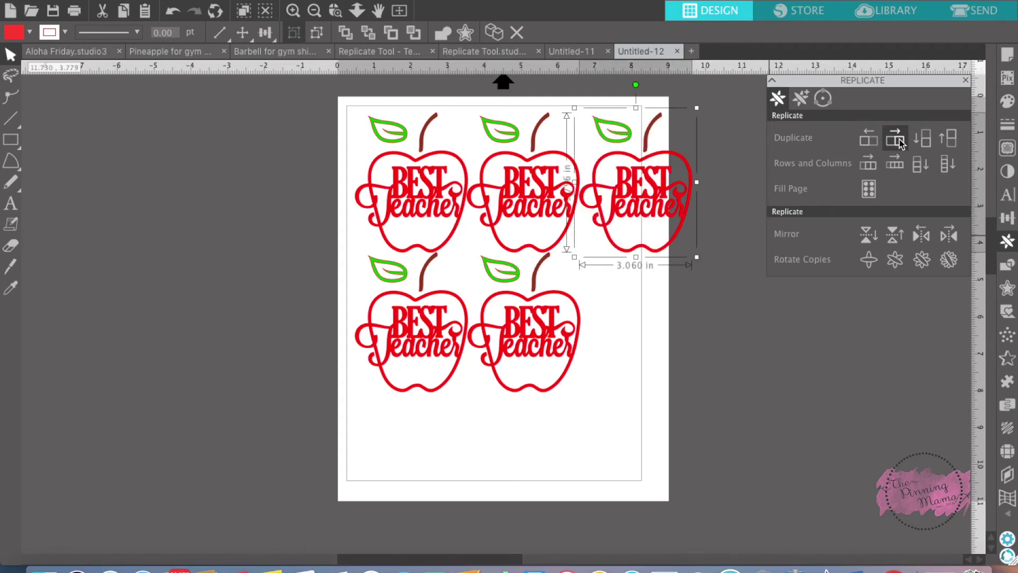
key(Delete)
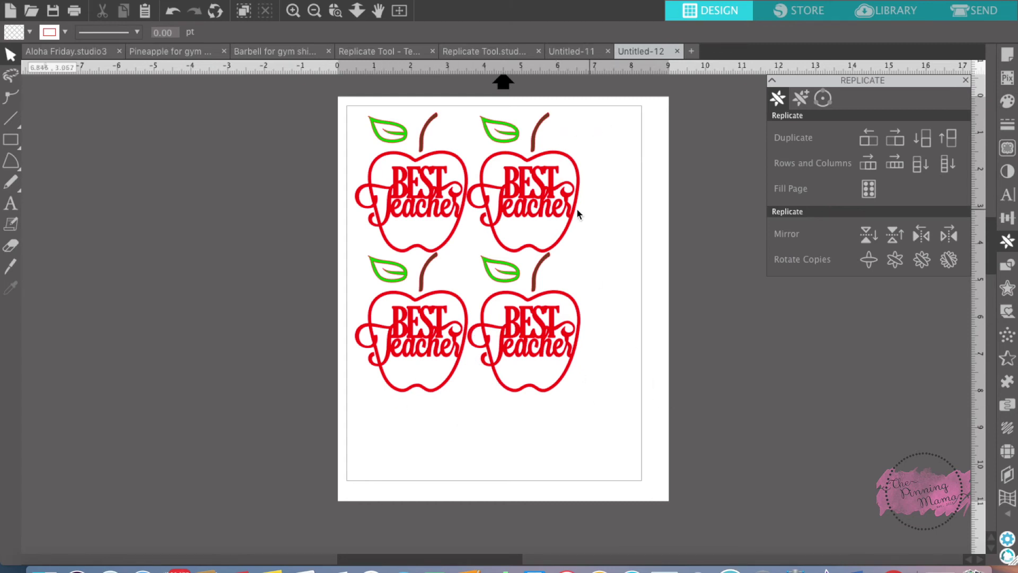
click(691, 50)
Draw an airplane shape from the ready-made shapes in the middle of the page
click(11, 162)
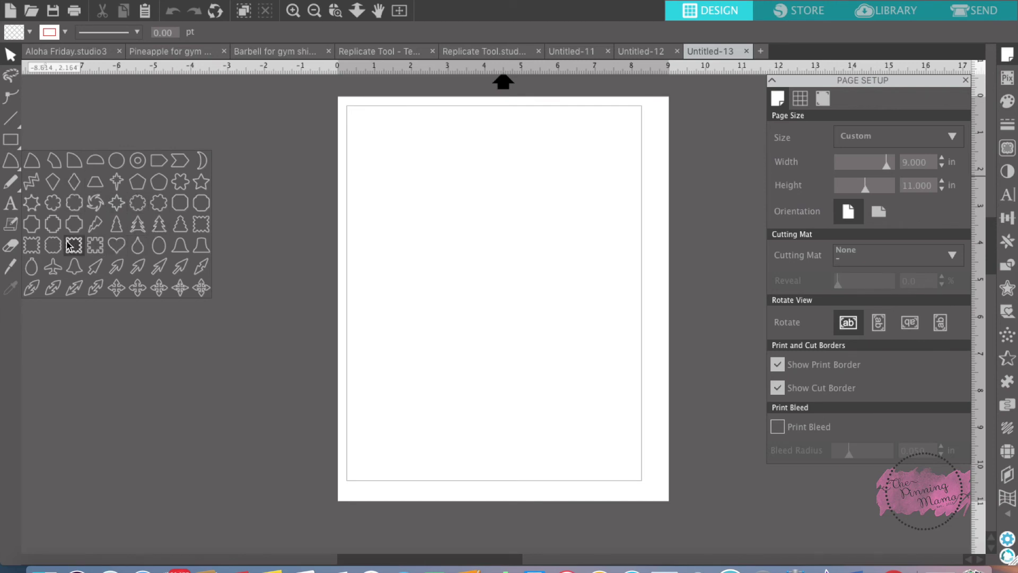
click(53, 265)
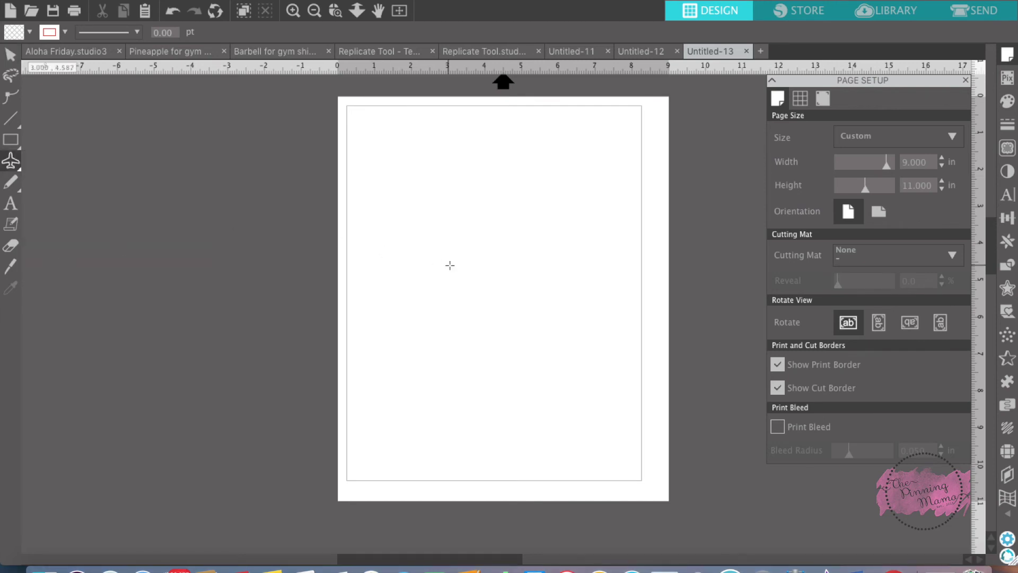
drag(422, 205, 517, 299)
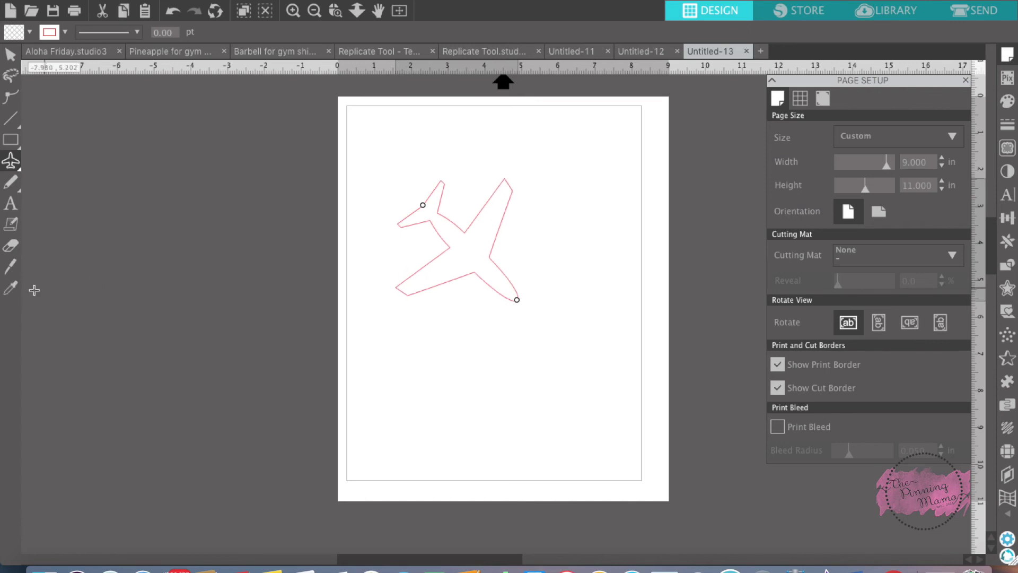
click(364, 266)
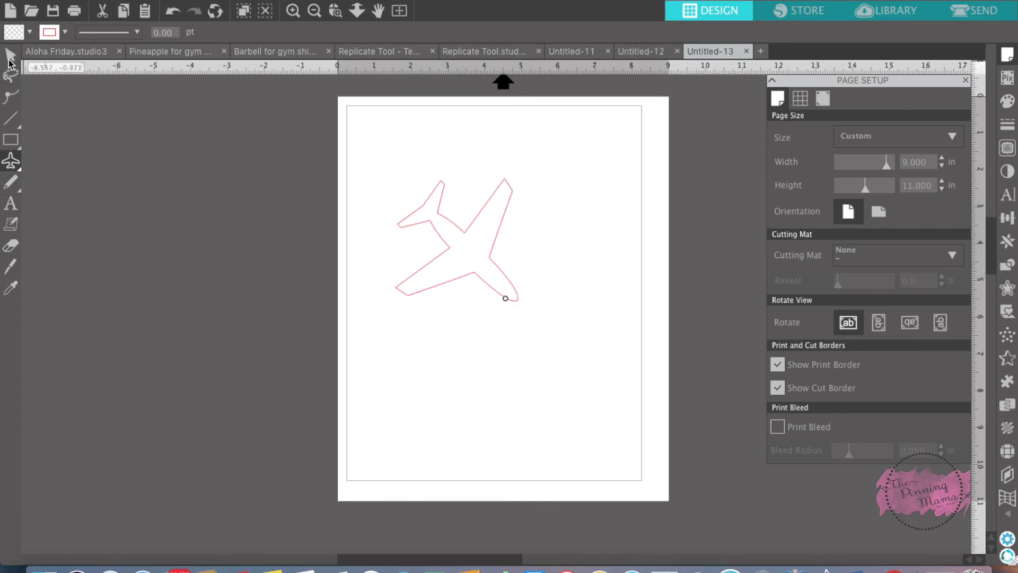
Shrink the airplane to 1.581 in and move it into the page's top-left corner
click(11, 54)
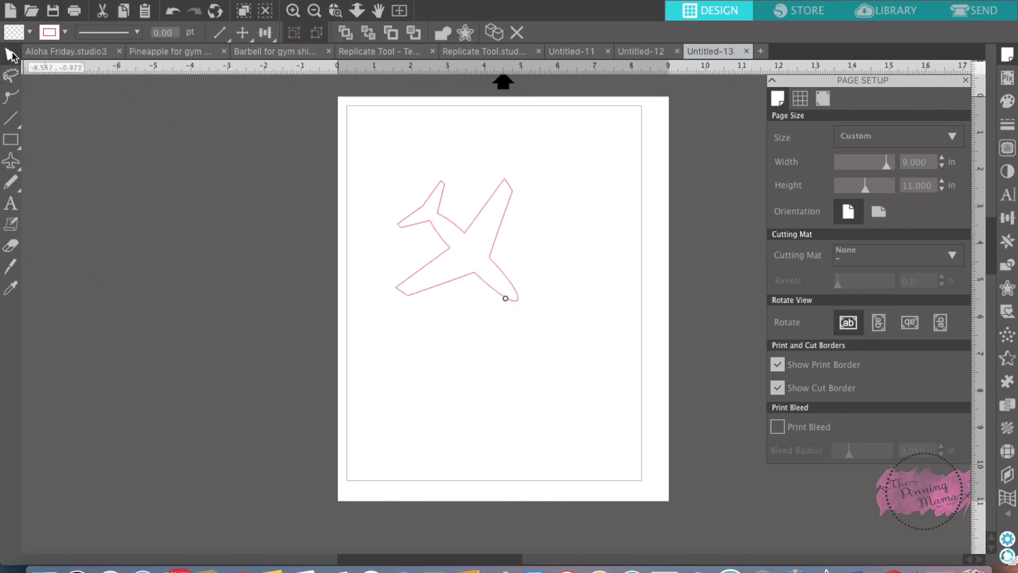
click(511, 199)
drag(521, 174, 467, 229)
drag(447, 282, 411, 170)
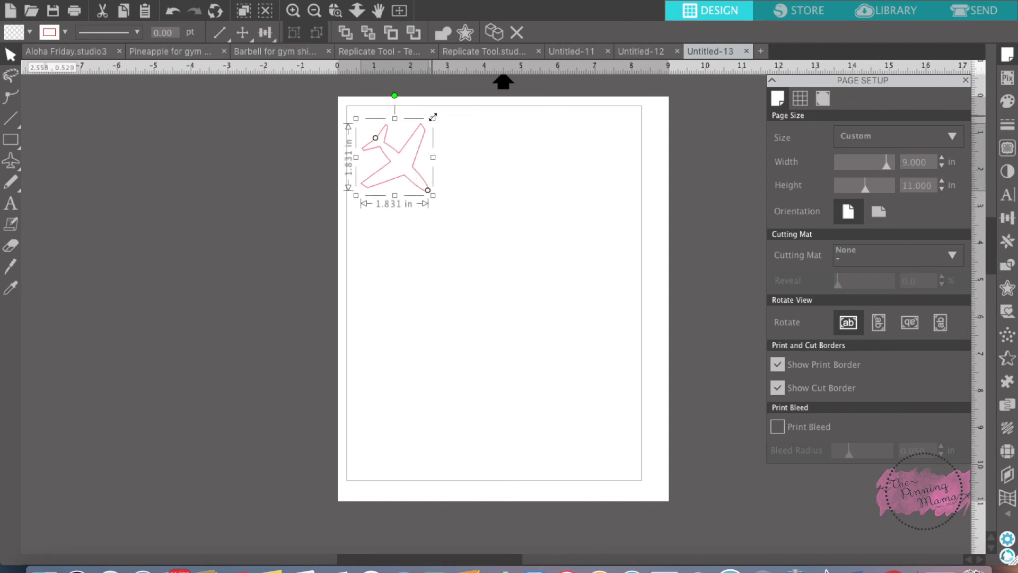
drag(432, 116, 423, 127)
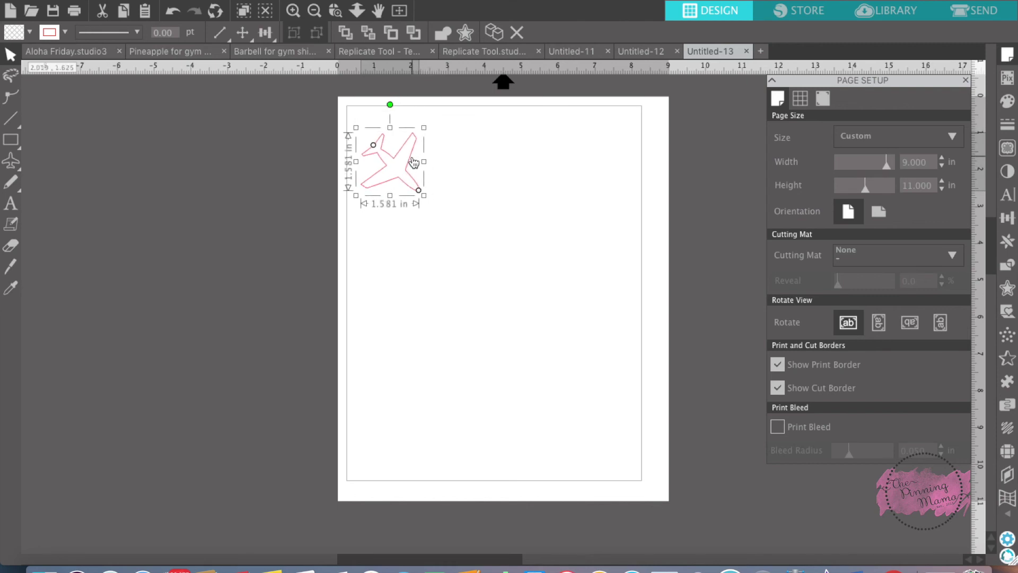
drag(414, 162, 414, 141)
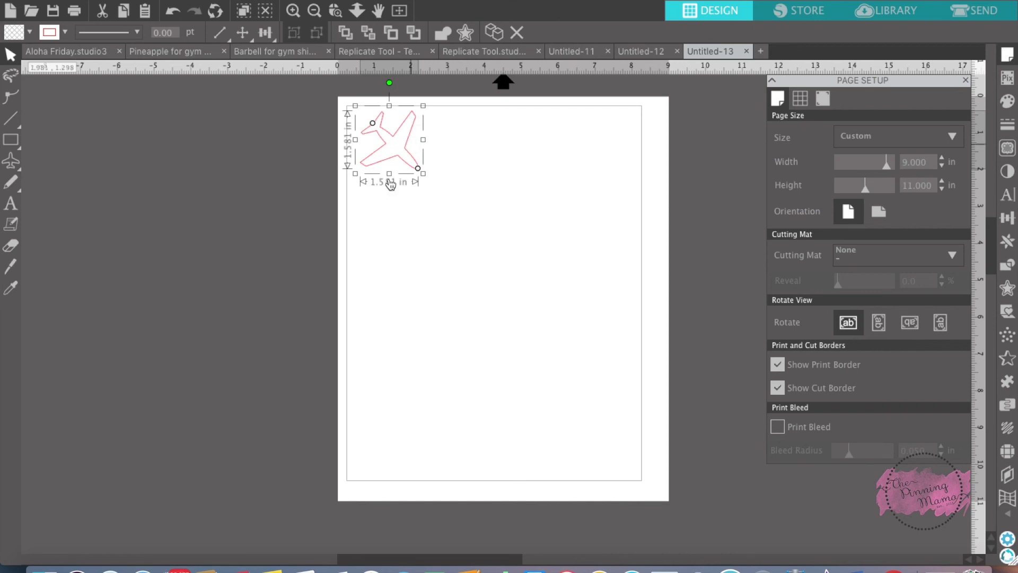
click(313, 216)
click(413, 166)
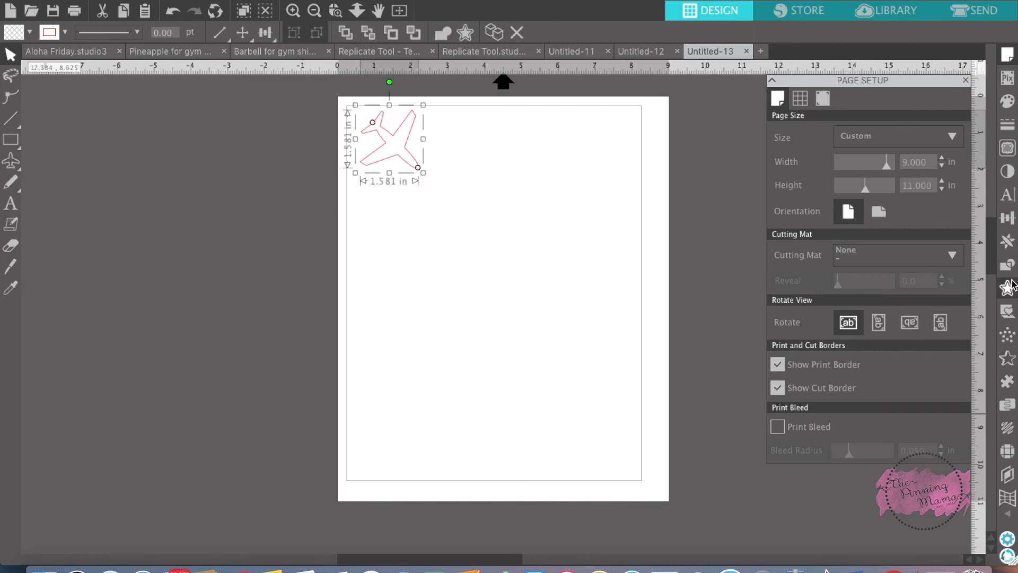
click(1007, 243)
Apply Fill Page to the selected 1.581 in airplane
click(870, 189)
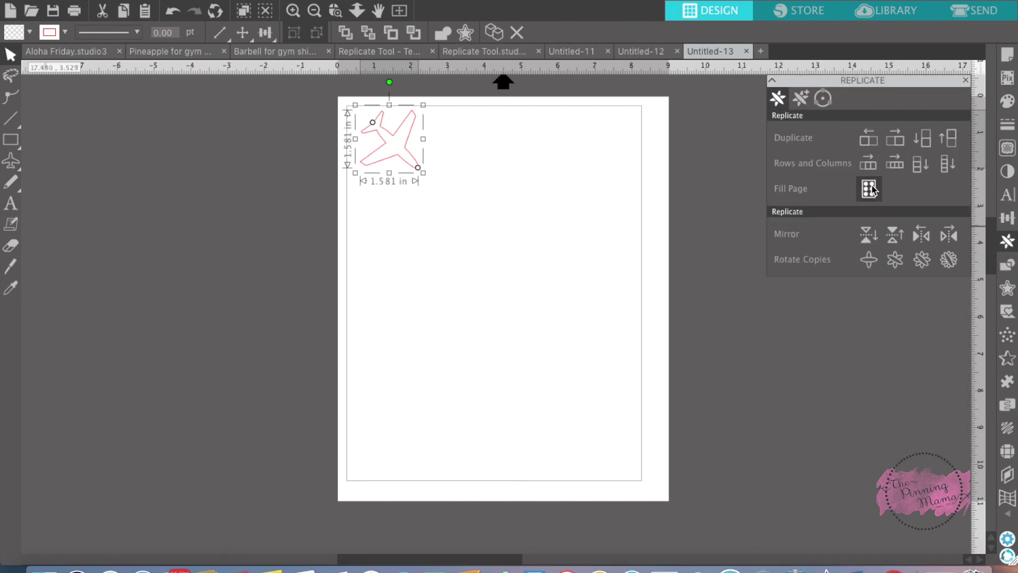